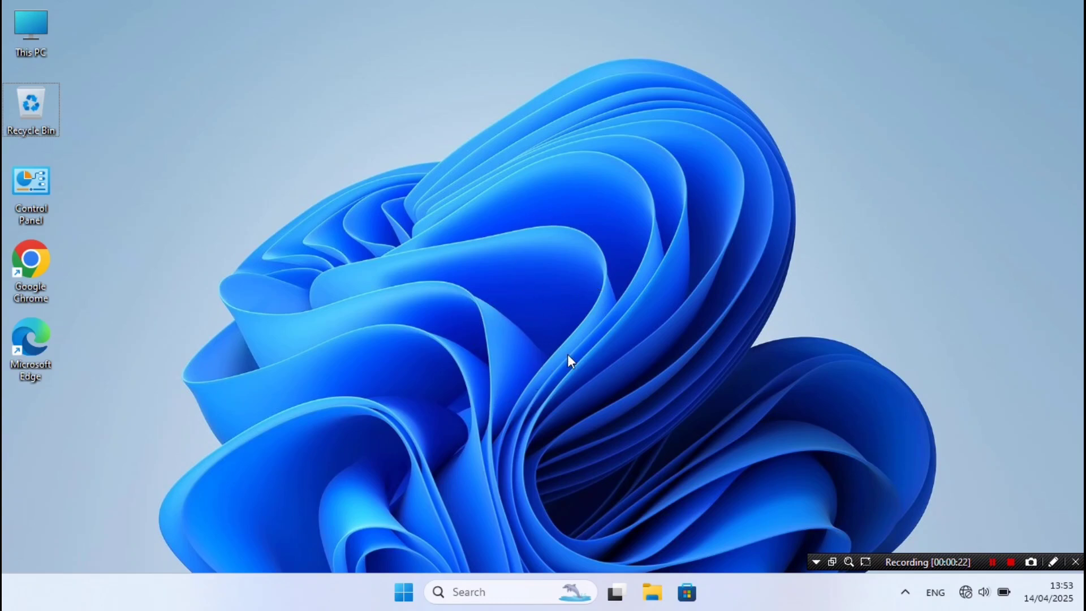
Refresh the desktop and open the user's temporary files folder by running %temp%.
right_click(550, 291)
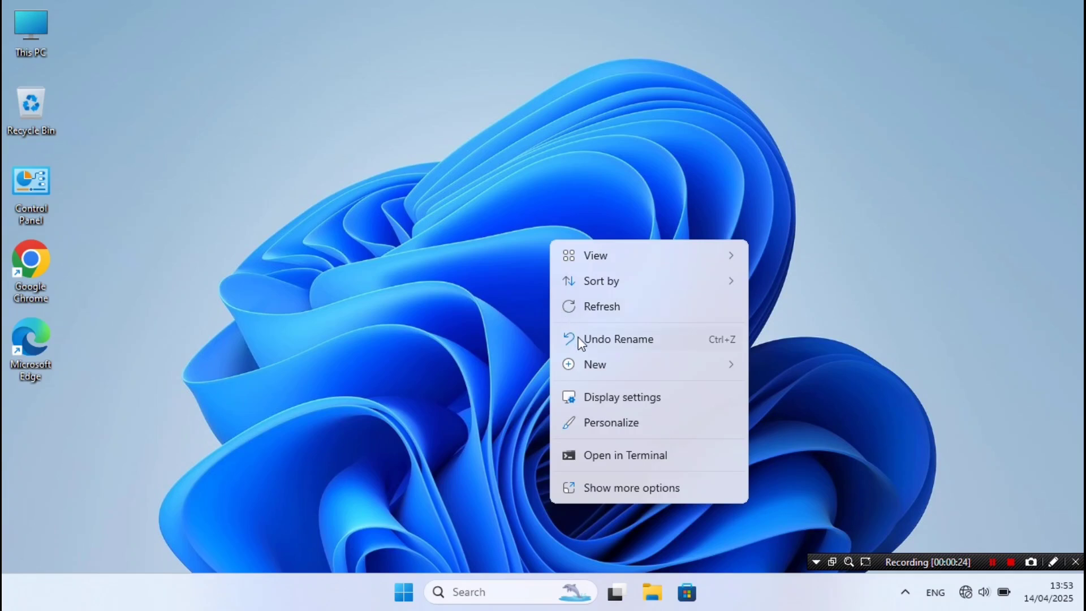
left_click(605, 306)
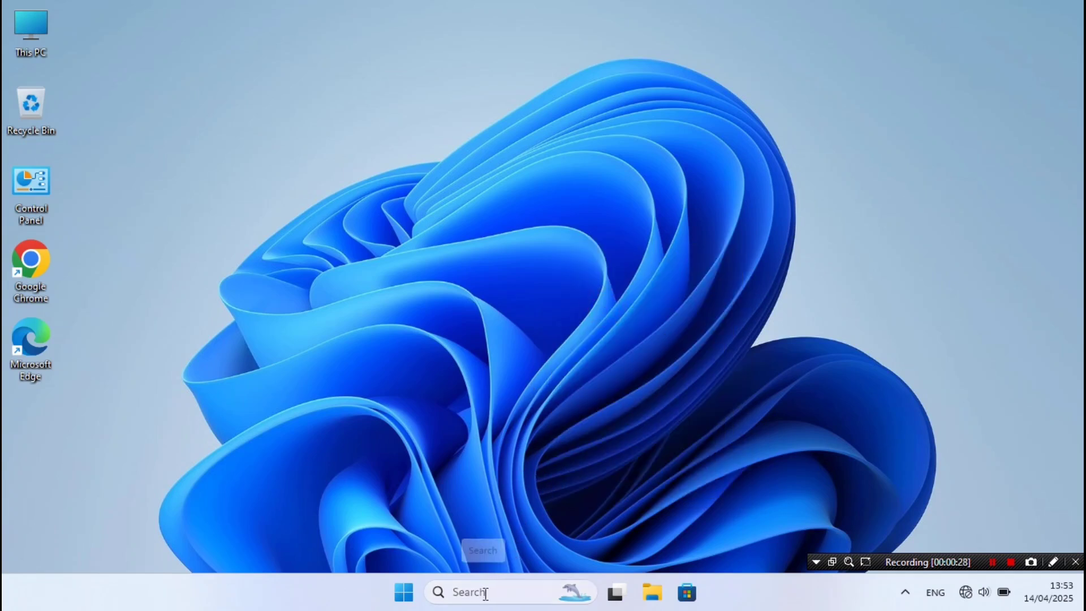
key("super+r")
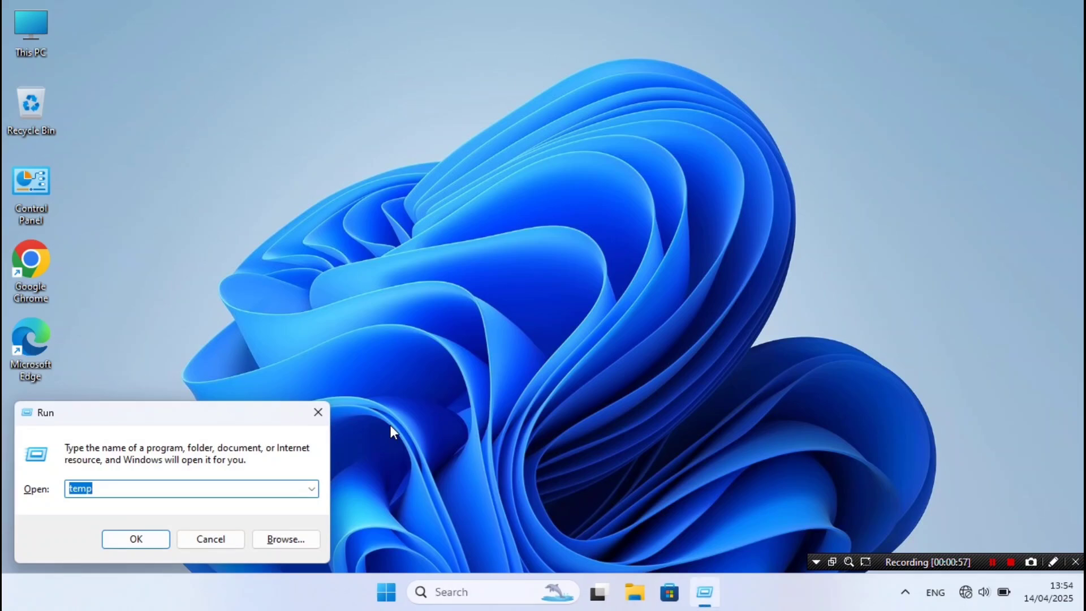
type("%temp")
left_click(138, 540)
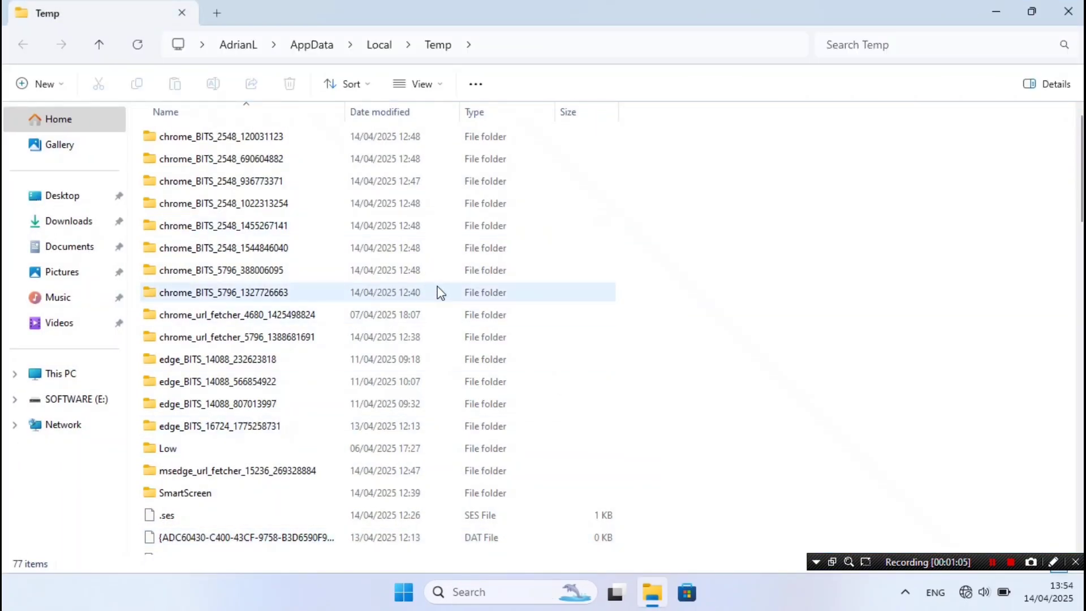
Delete all items in the Temp folder, skipping files in use for all current items, and close the folder.
scroll(440, 292, "down", 19)
scroll(437, 287, "up", 18)
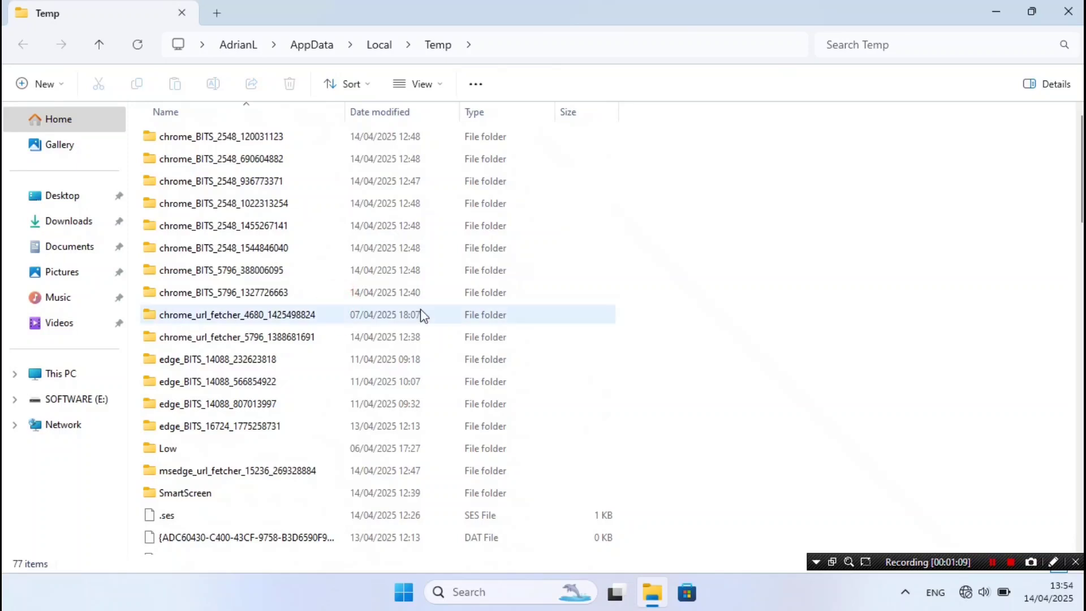
left_click(436, 247)
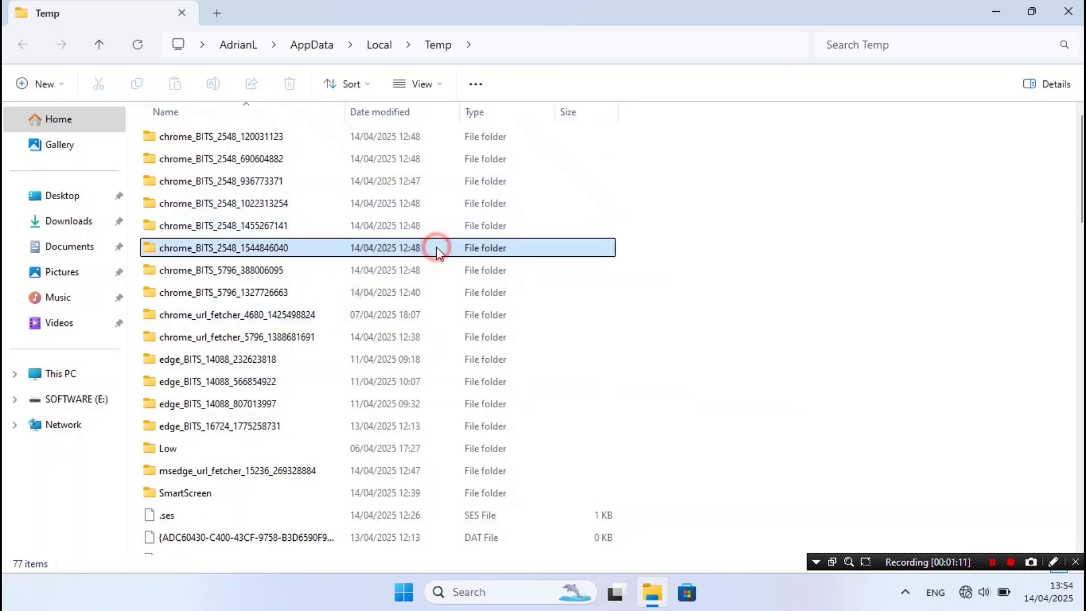
key("ctrl+a")
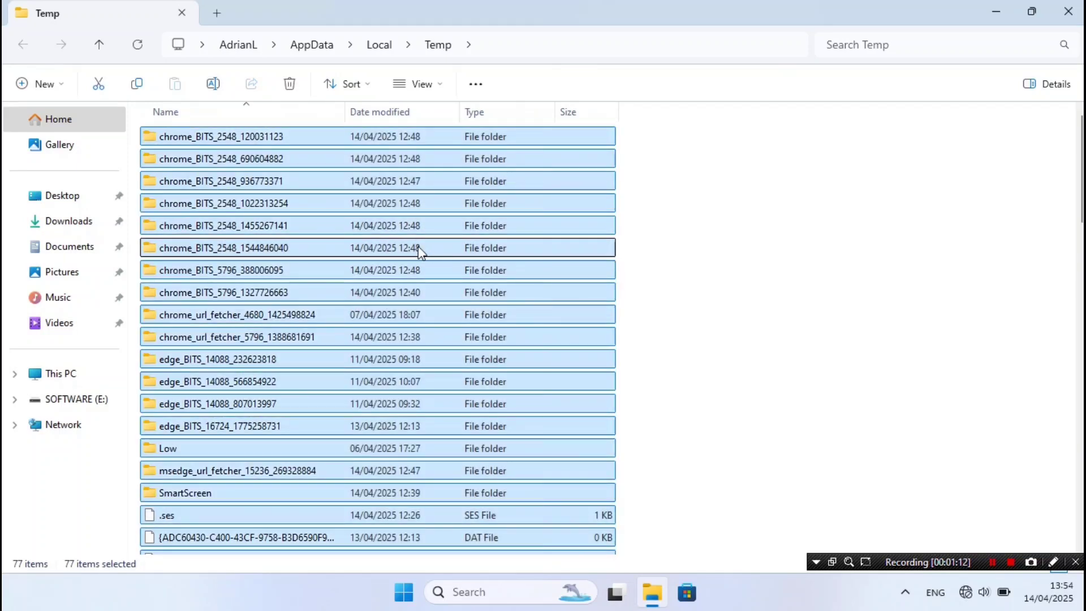
right_click(419, 249)
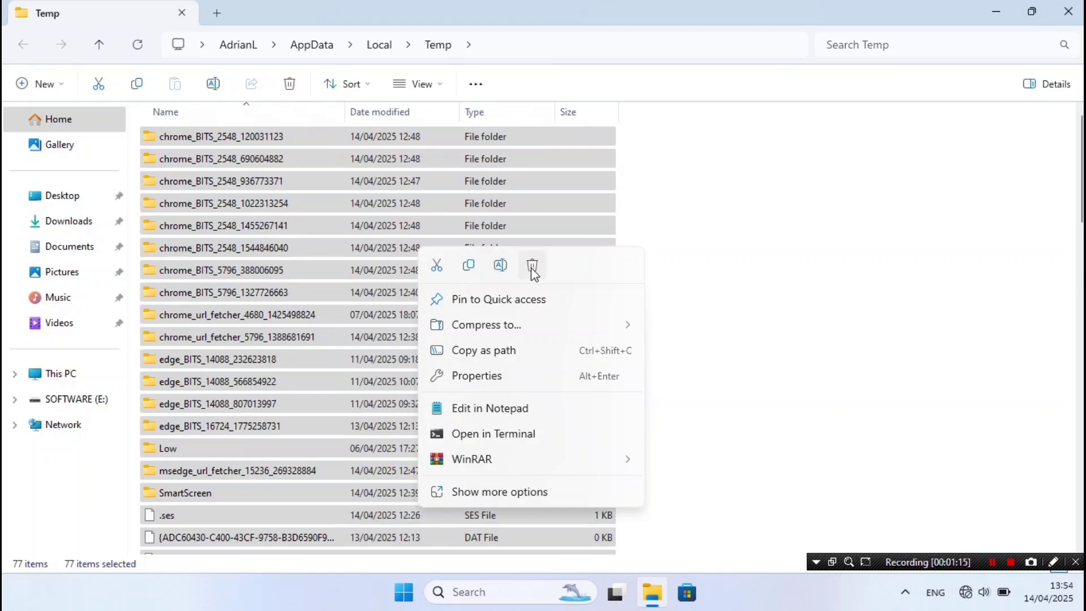
left_click(533, 269)
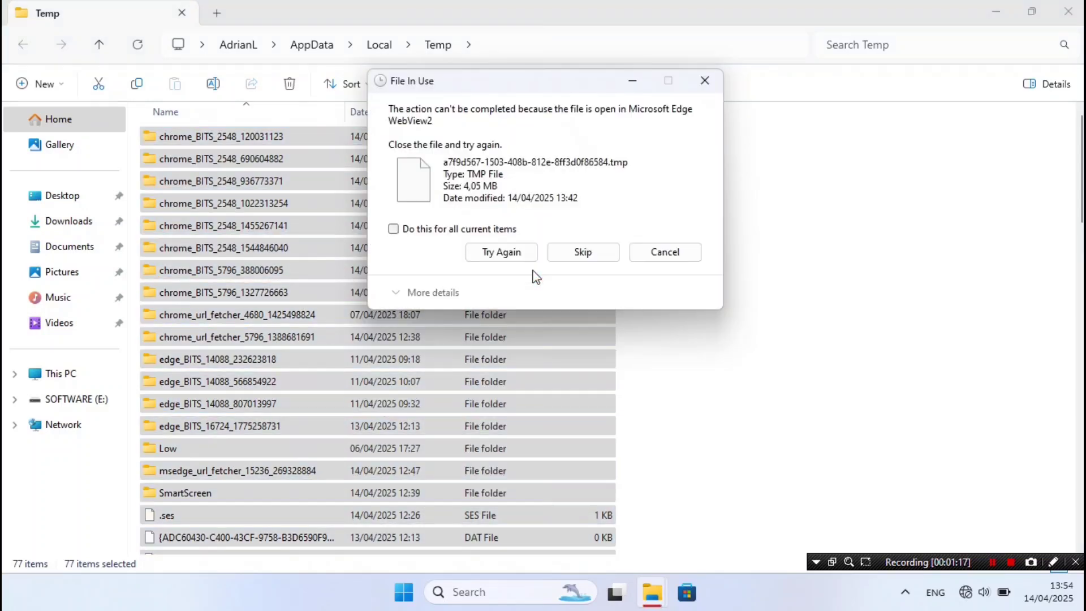
left_click(459, 229)
left_click(577, 259)
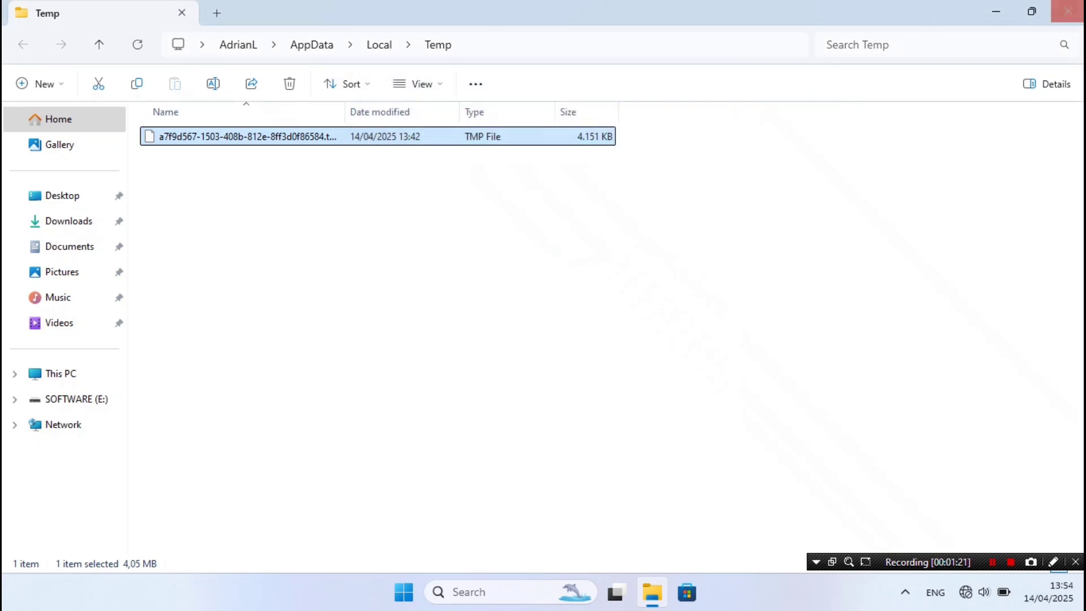
left_click(1067, 11)
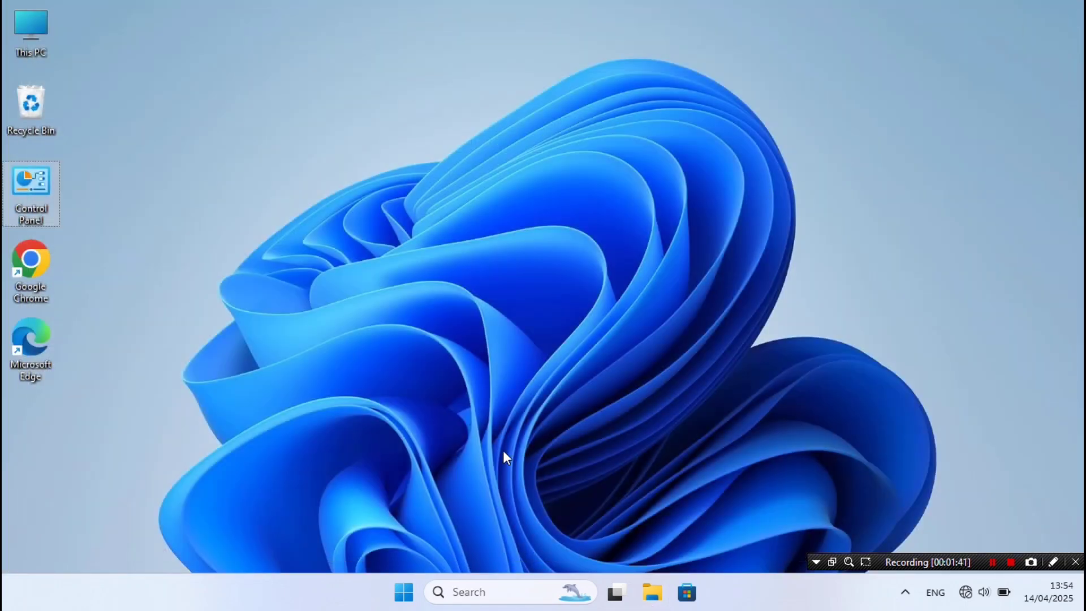
Search Windows for "temp", open the Delete temporary files settings and go to the Cleanup recommendations.
left_click(482, 595)
type("temp")
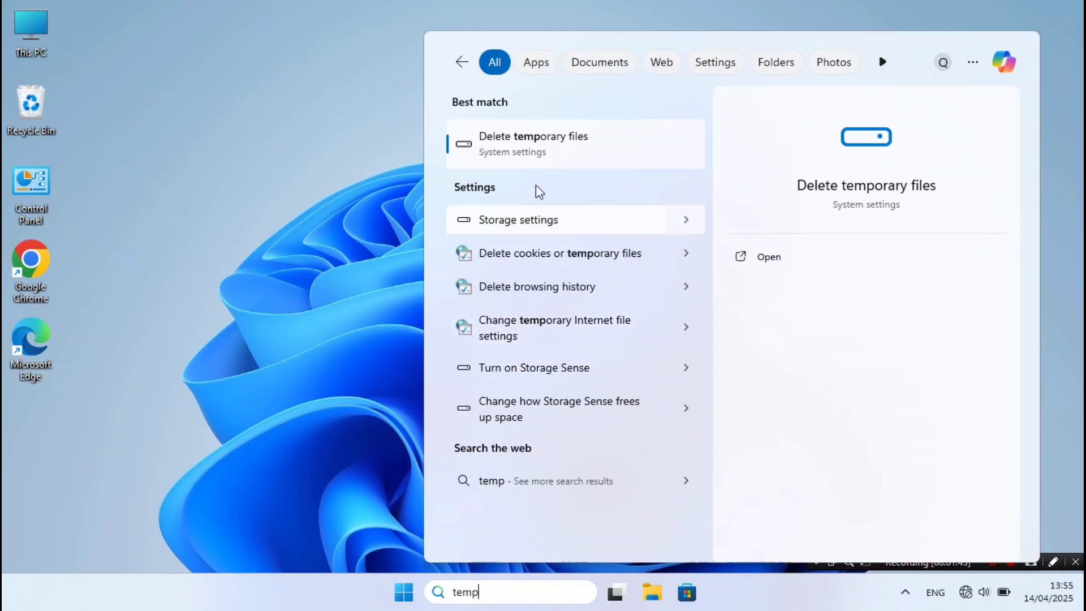
left_click(585, 145)
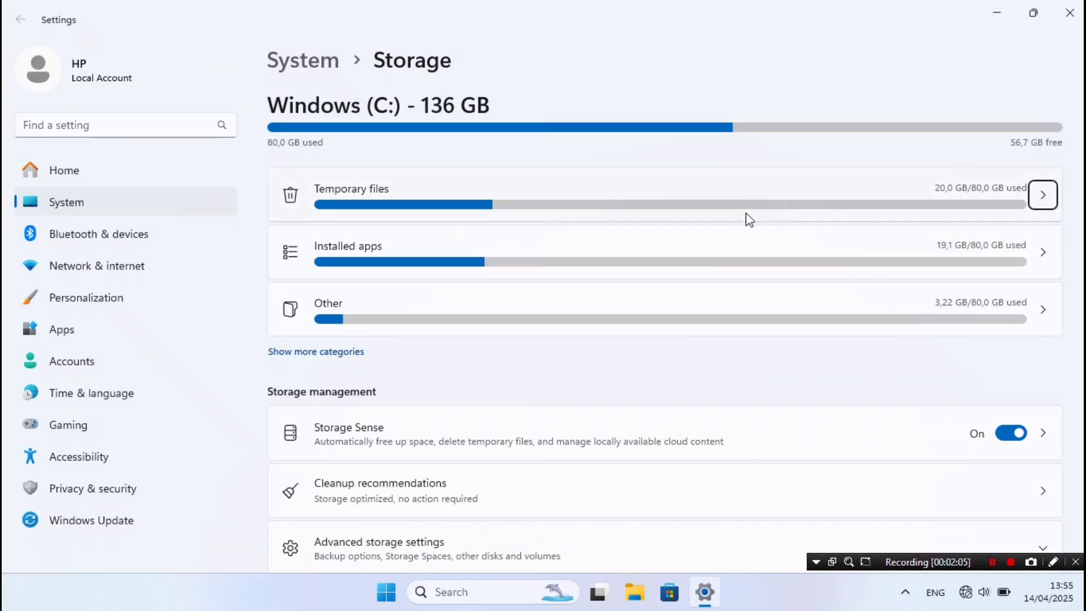
scroll(580, 433, "down", 3)
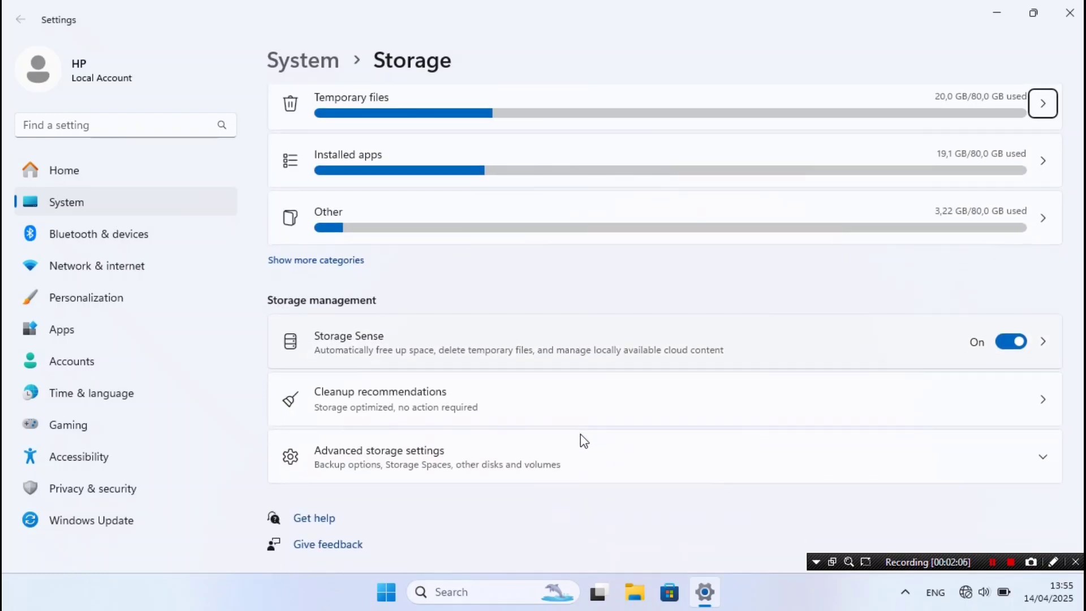
left_click(539, 404)
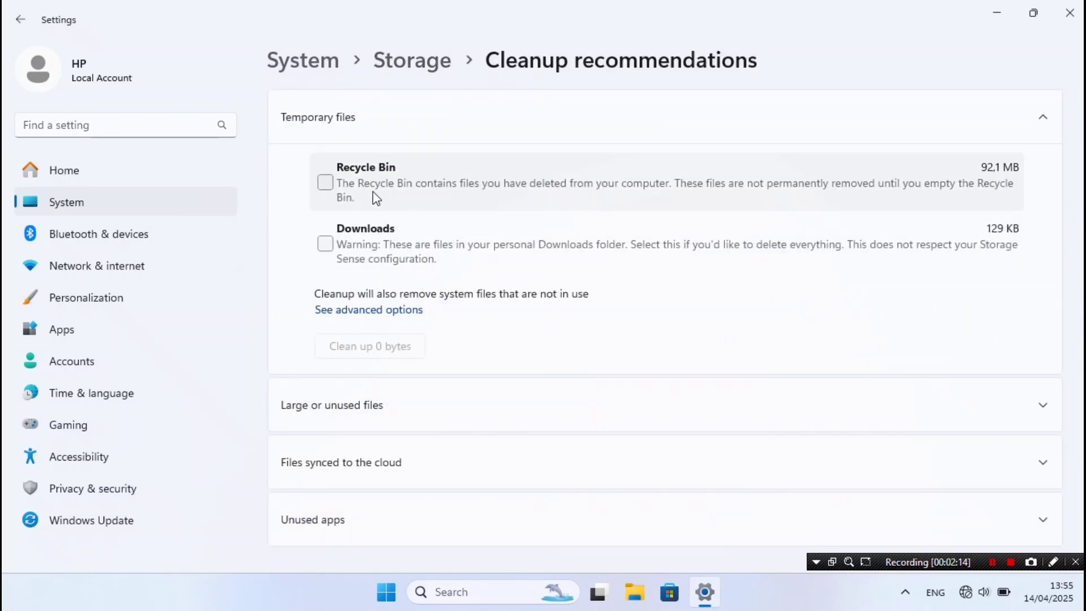
Select the Recycle Bin and Downloads under Temporary files for cleanup.
left_click(326, 182)
left_click(327, 246)
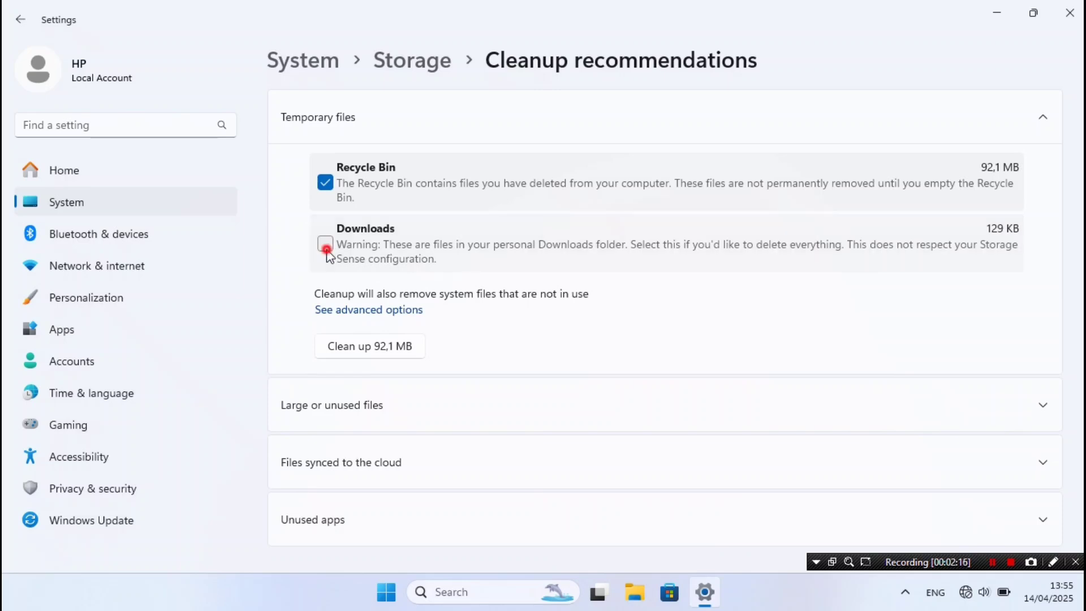
scroll(329, 256, "down", 1)
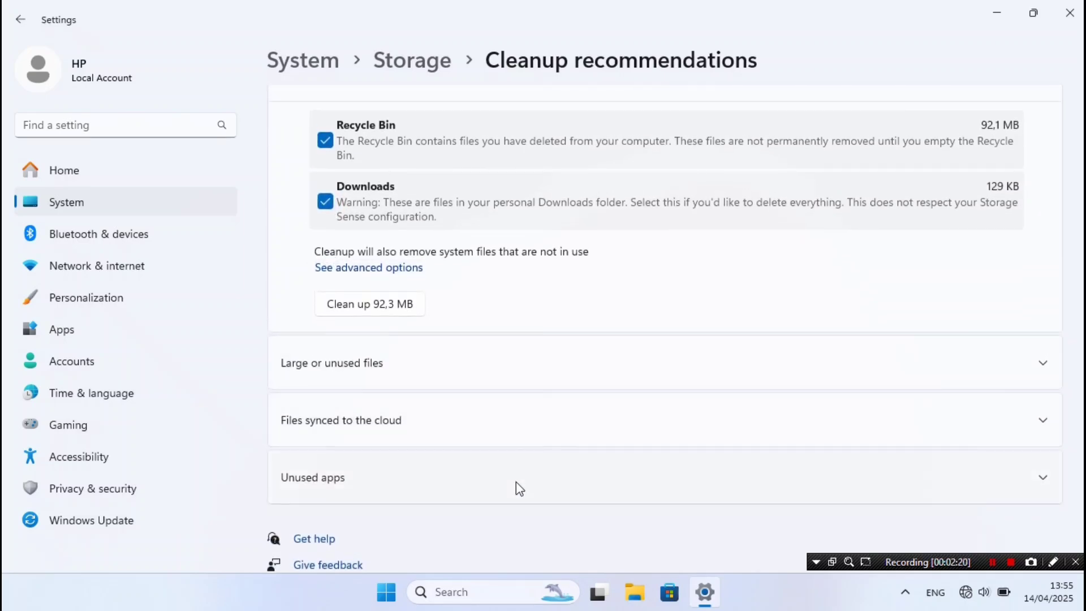
Examine the cleanup suggestions for unused apps, files synced to the cloud, and large or unused files.
left_click(515, 482)
left_click(516, 481)
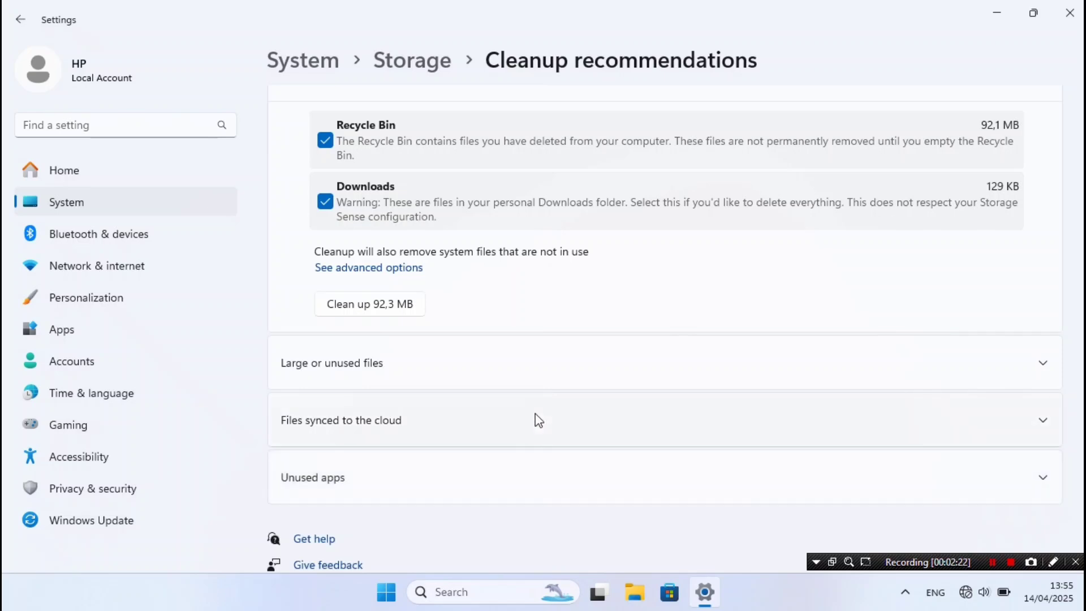
left_click(535, 413)
left_click(535, 400)
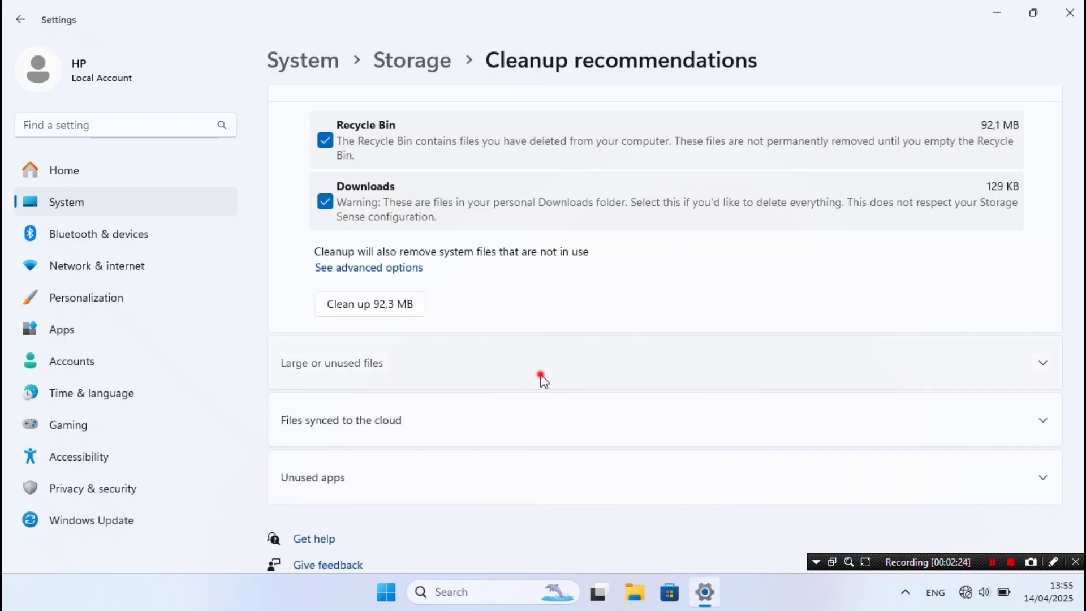
left_click(540, 374)
left_click(541, 374)
left_click(542, 376)
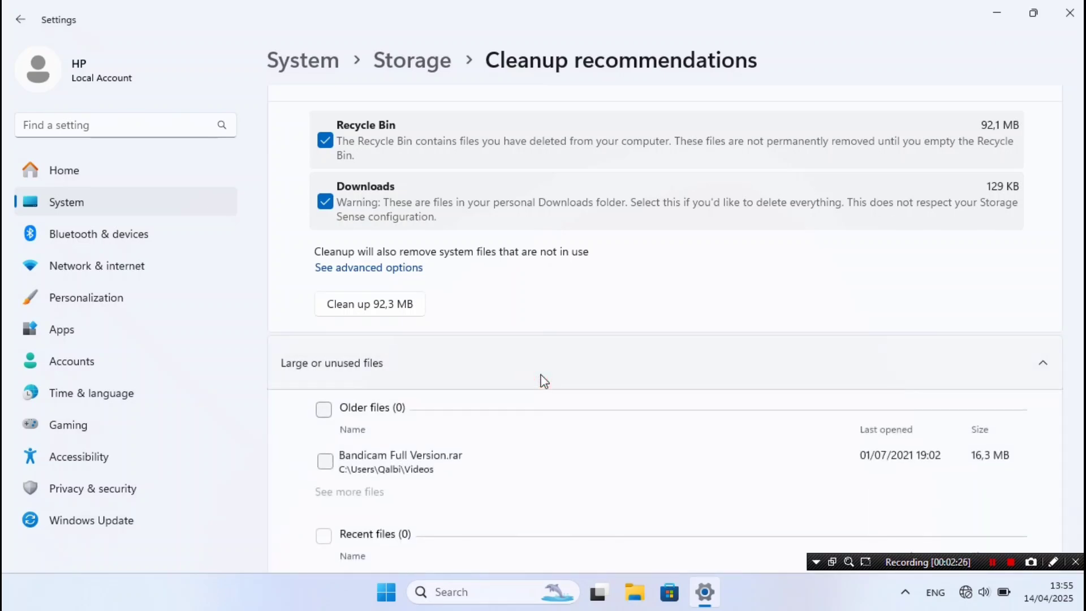
left_click(542, 376)
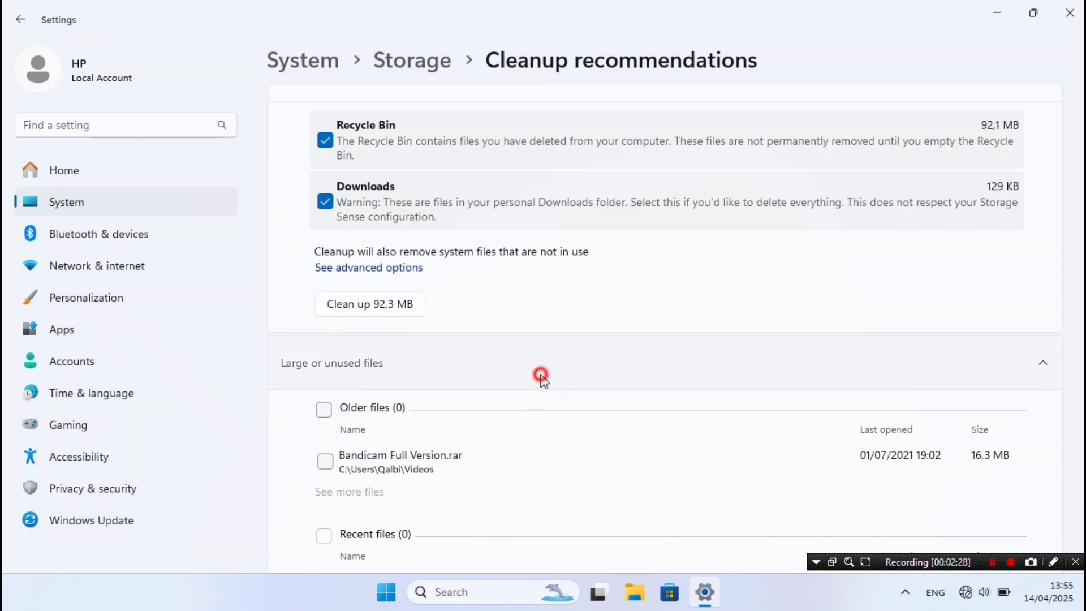
Clean up the selected temporary files, confirm their permanent deletion including the Downloads folder, and close Settings.
left_click(401, 308)
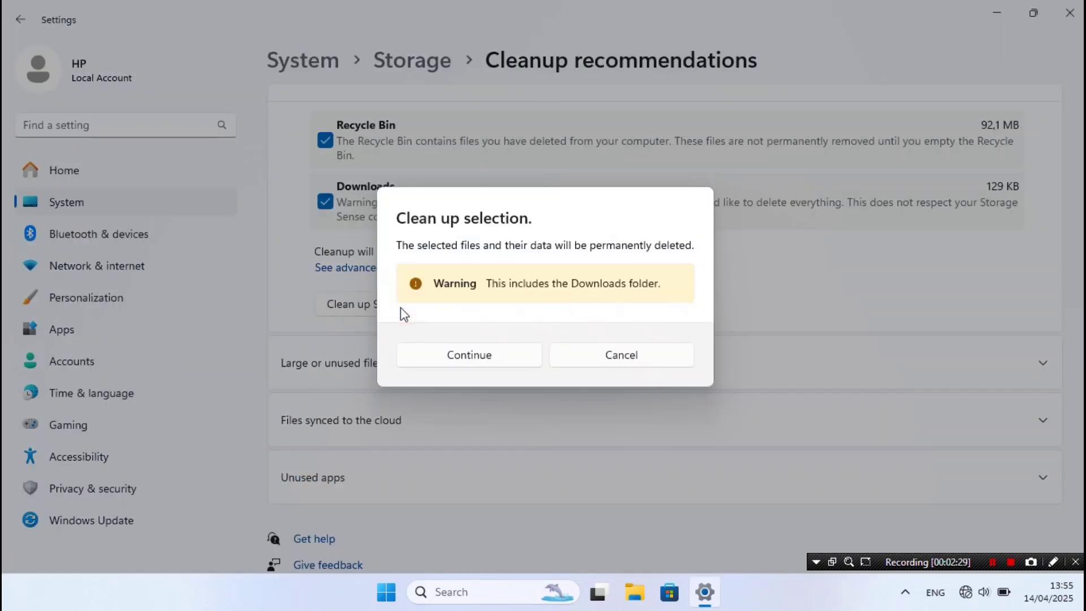
left_click(453, 357)
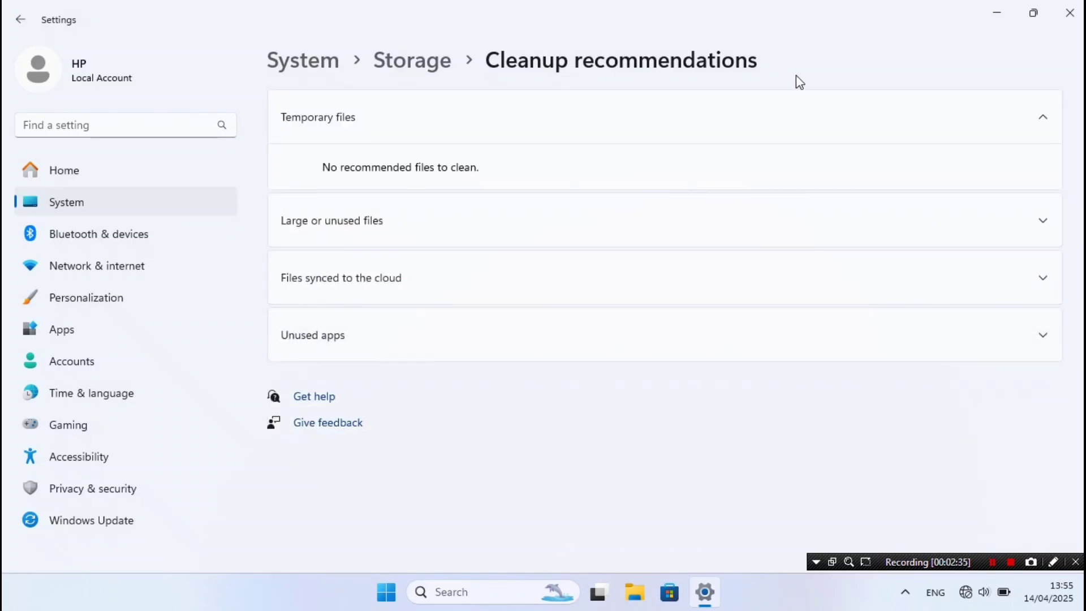
left_click(1069, 13)
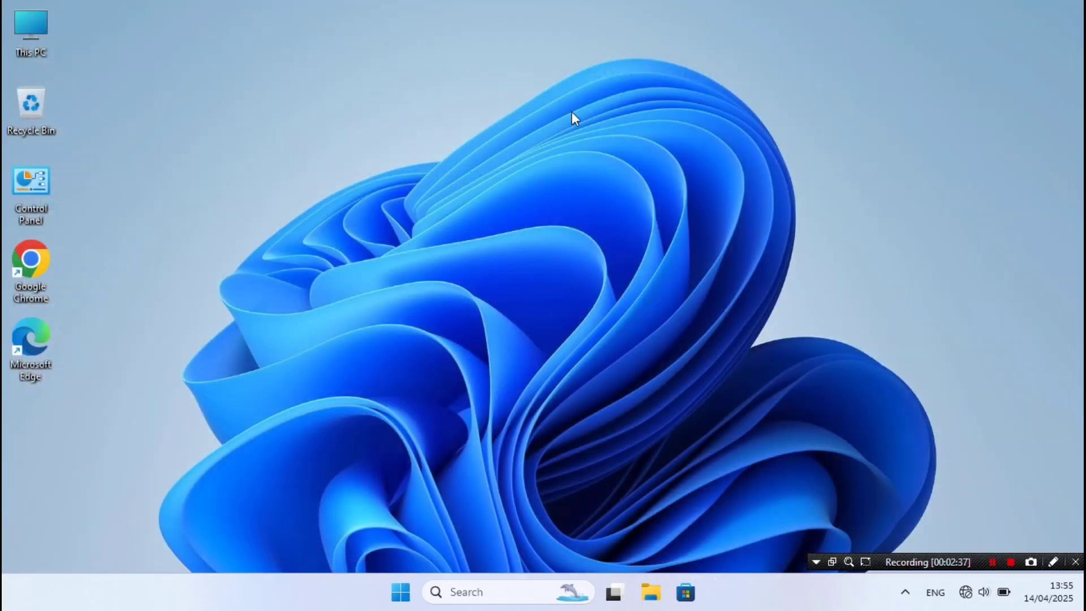
Check whether the Recycle Bin on the desktop still has anything to empty.
right_click(39, 111)
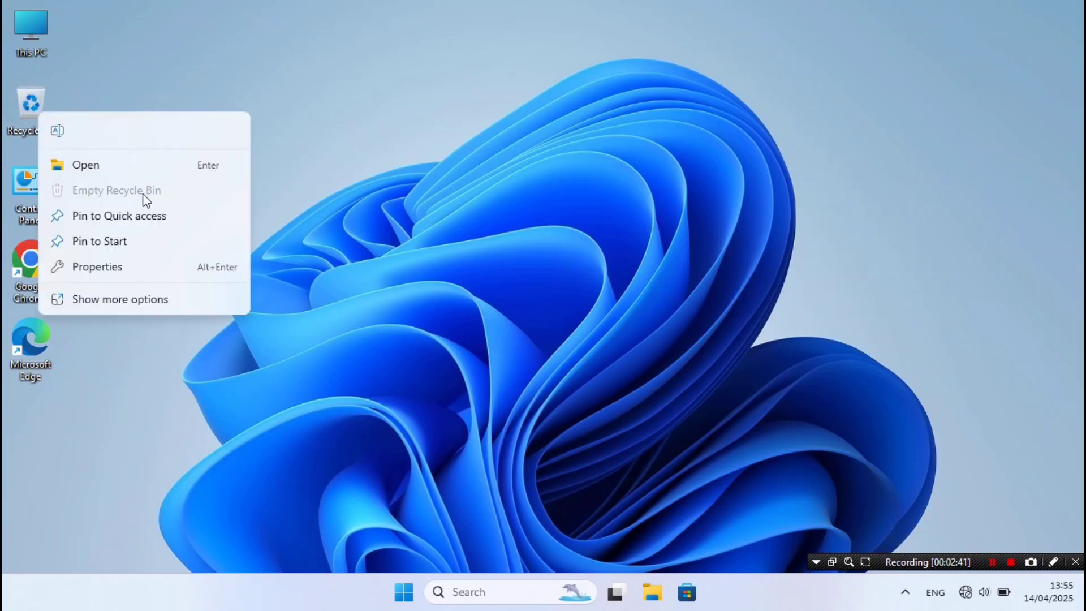
left_click(338, 243)
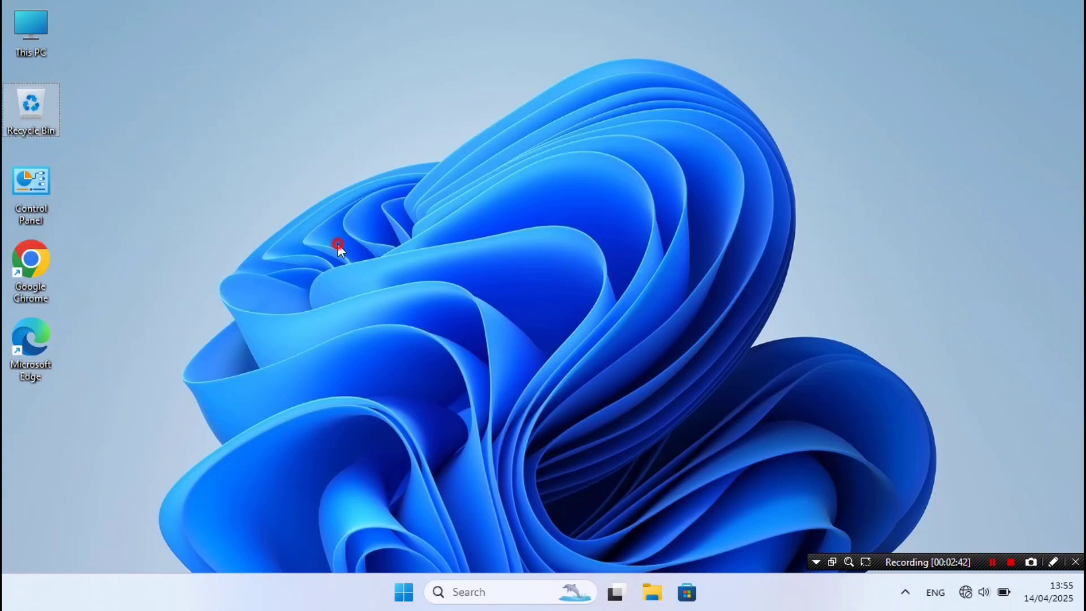
Switch to File Explorer and open the properties of the Windows (C:) drive from This PC.
left_click(653, 592)
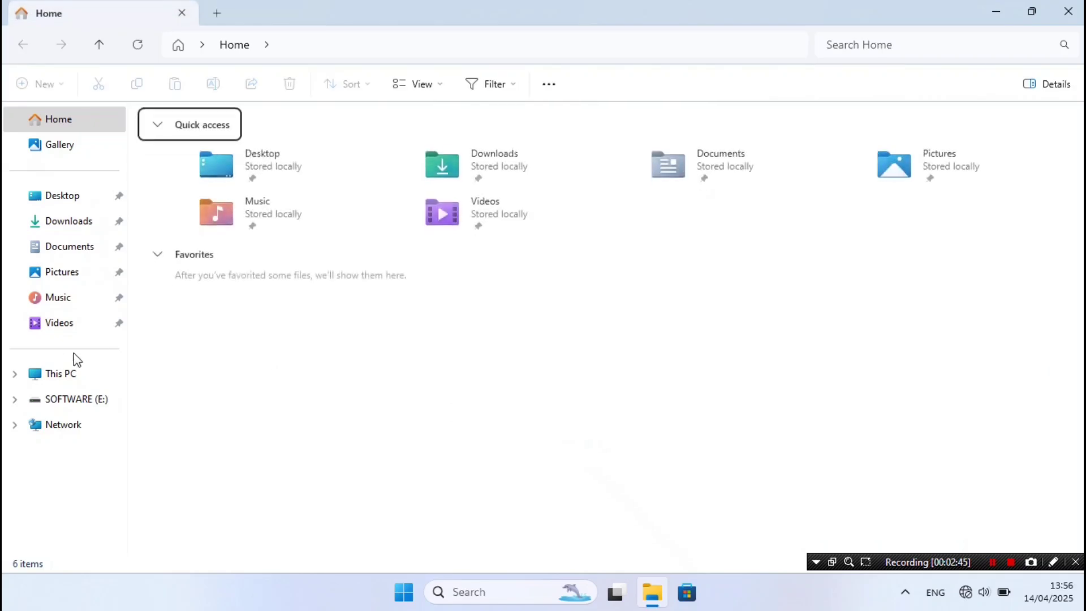
left_click(61, 375)
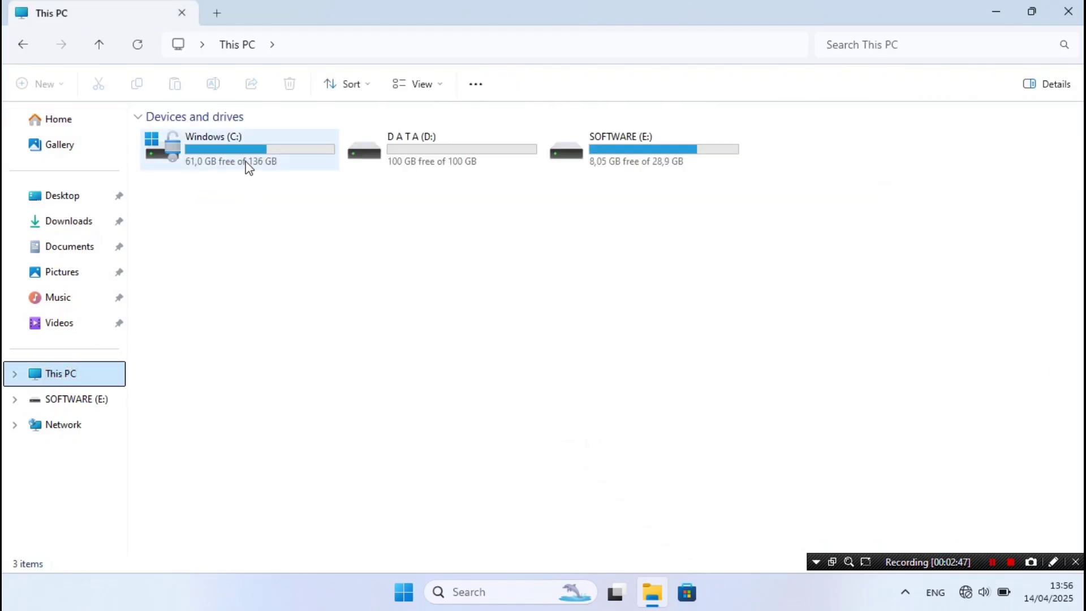
left_click(247, 164)
double_click(252, 156)
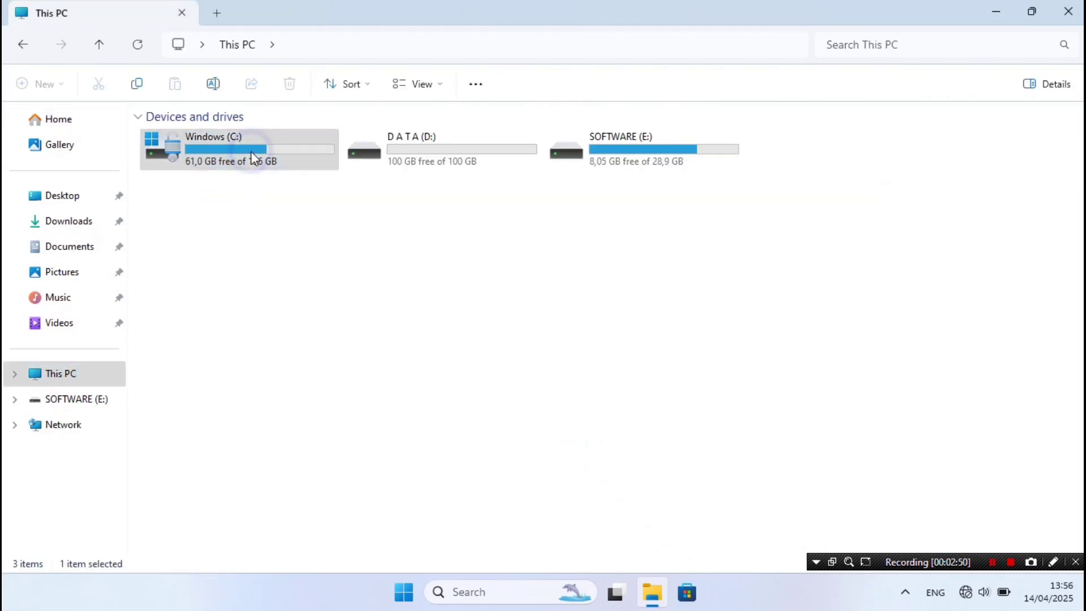
right_click(252, 155)
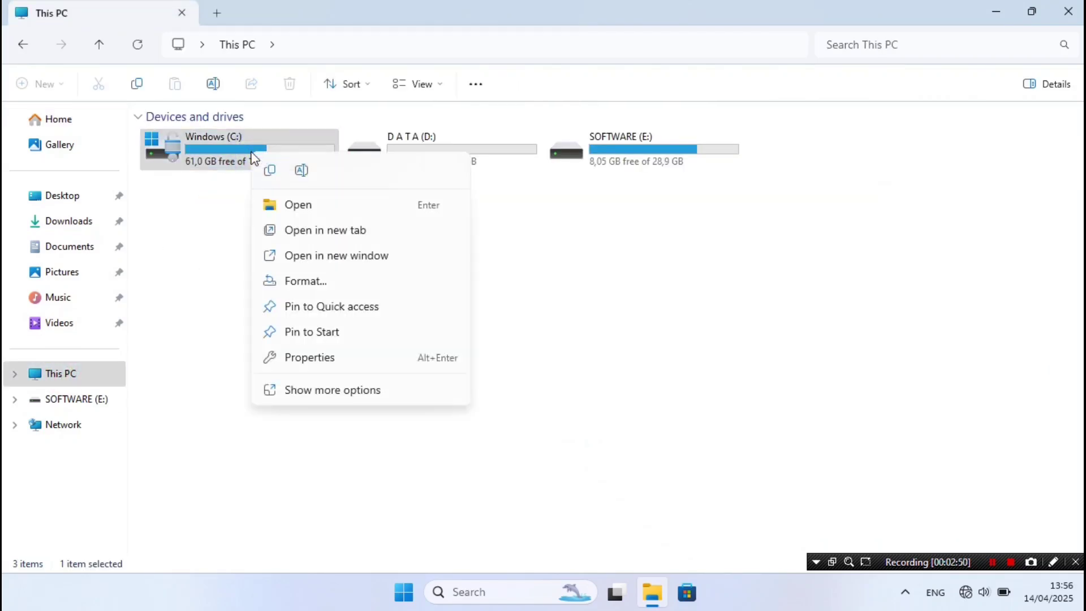
left_click(358, 395)
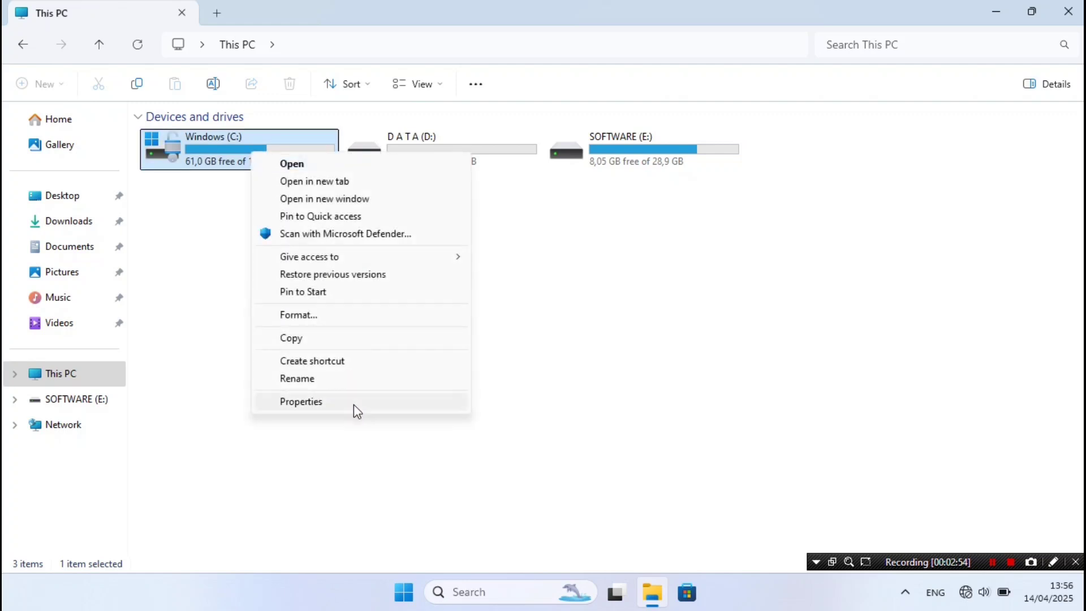
left_click(338, 408)
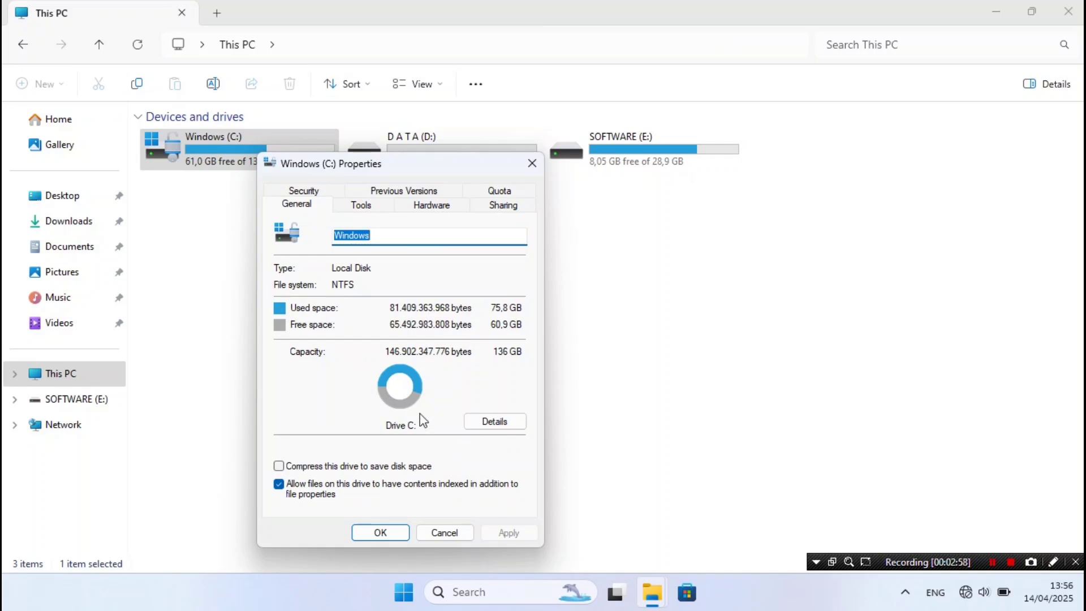
Open the drive optimization tool from the drive's properties and start optimizing the Windows (C:) drive.
left_click(356, 207)
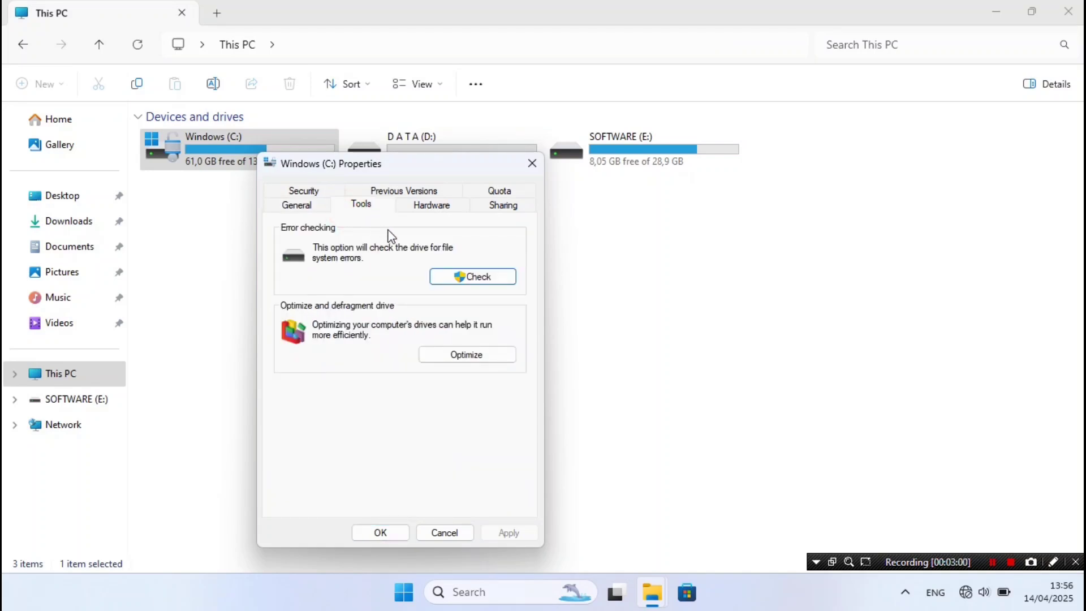
left_click(461, 354)
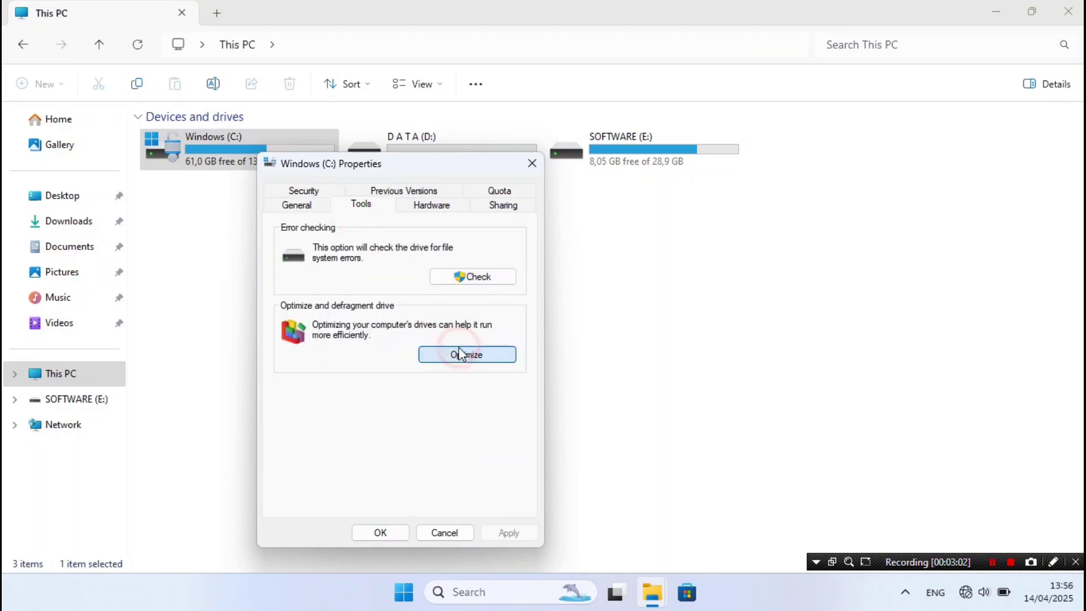
left_click(749, 339)
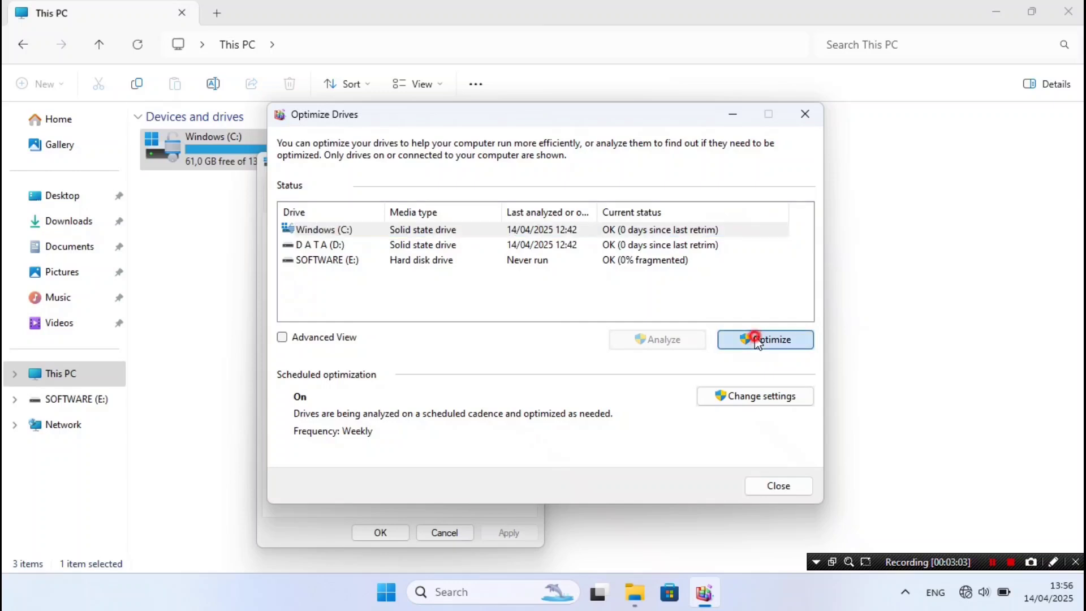
Optimize the D A T A (D:) drive and the SOFTWARE (E:) drive.
left_click(652, 245)
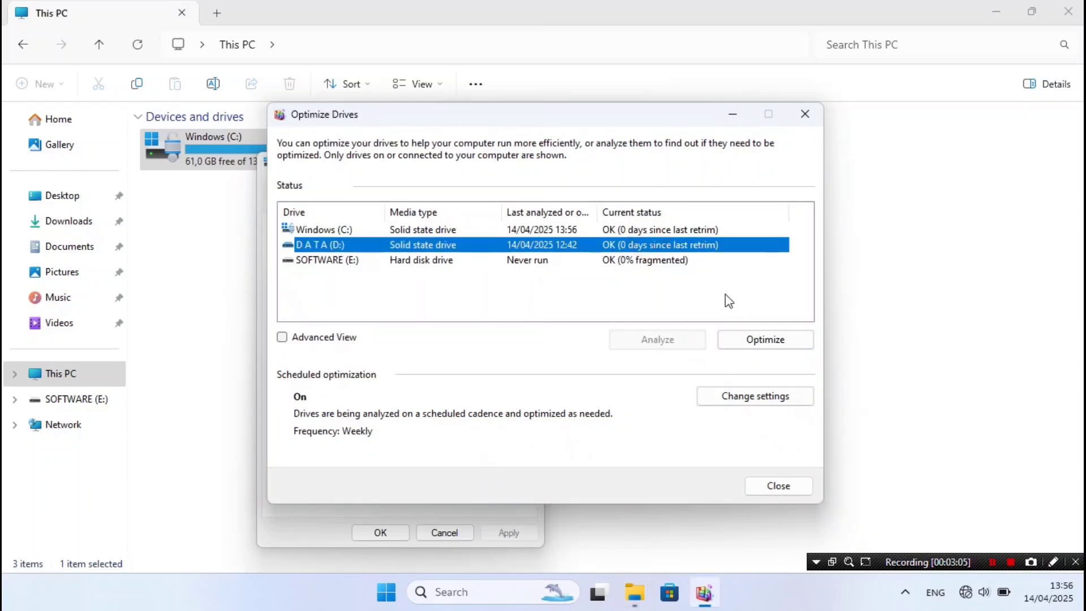
left_click(747, 339)
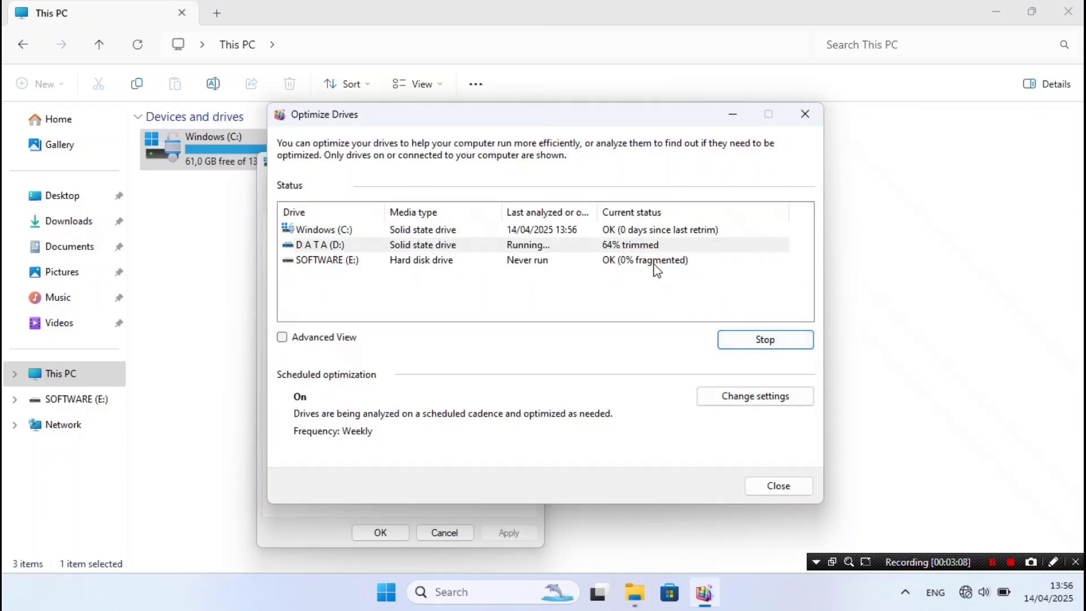
left_click(667, 273)
left_click(744, 338)
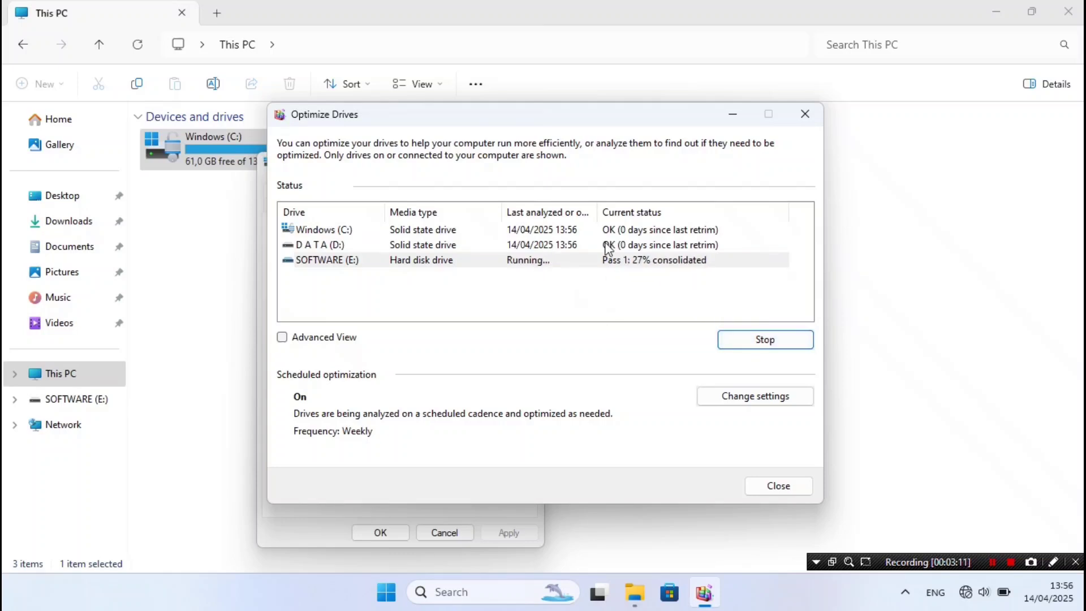
left_click(616, 262)
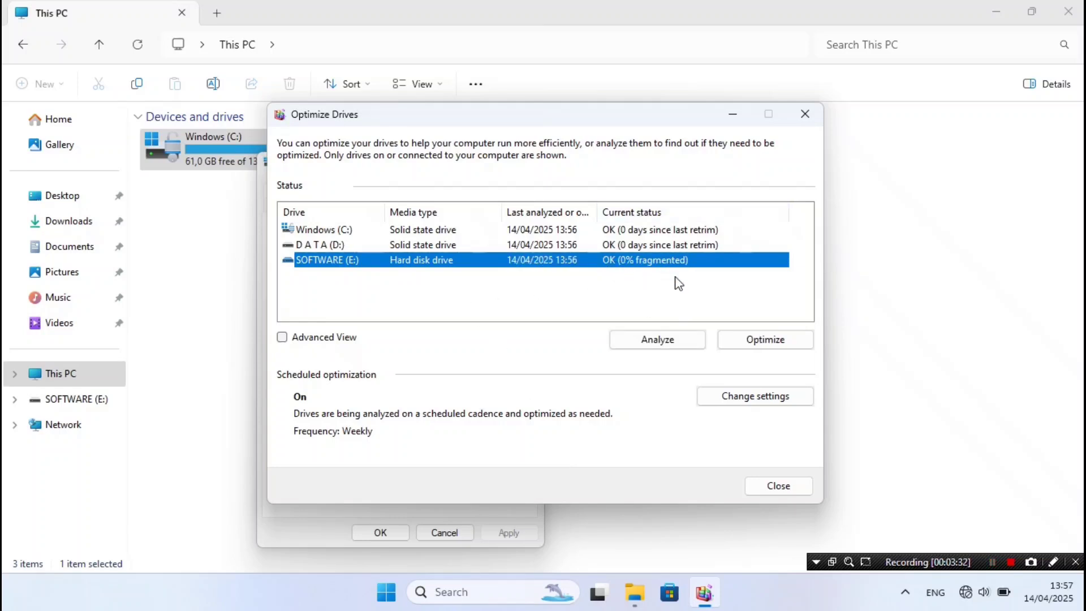
Close the drive optimization tool, the Windows (C:) properties and File Explorer, and refresh the desktop.
left_click(763, 486)
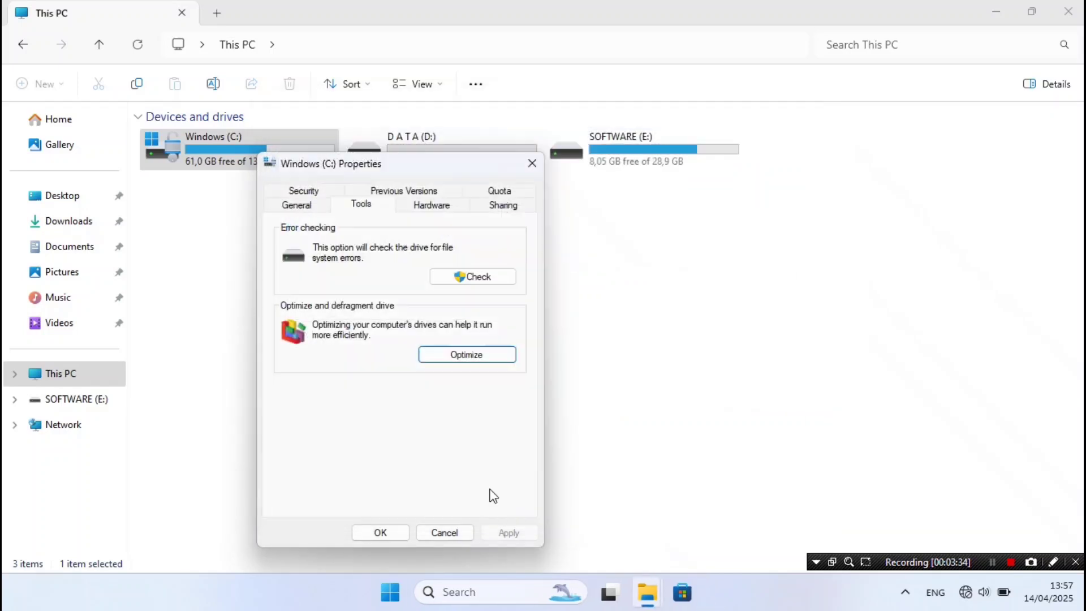
left_click(391, 532)
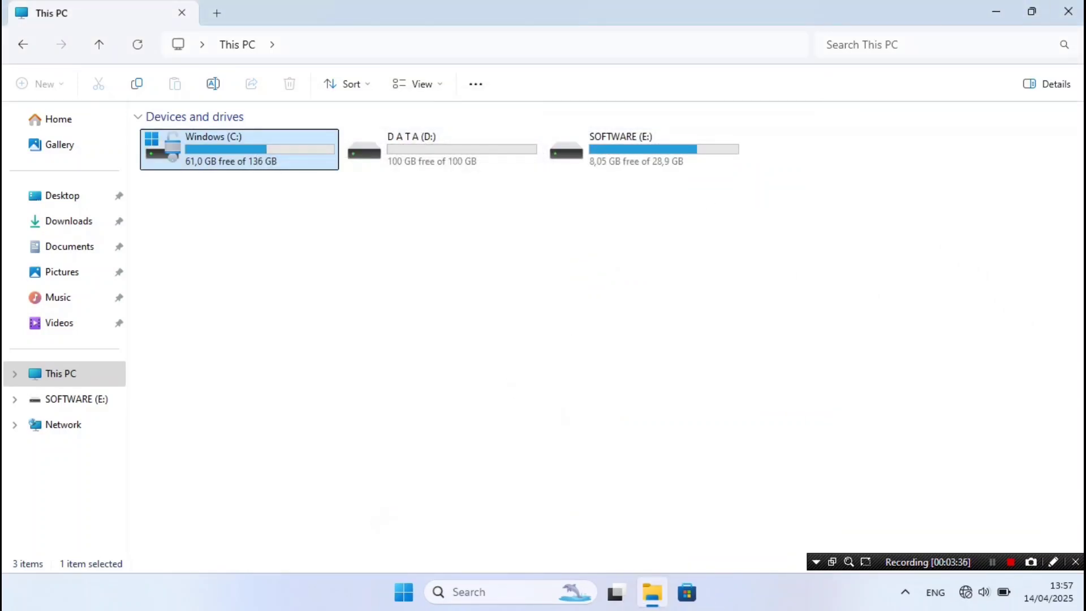
left_click(1068, 11)
right_click(557, 189)
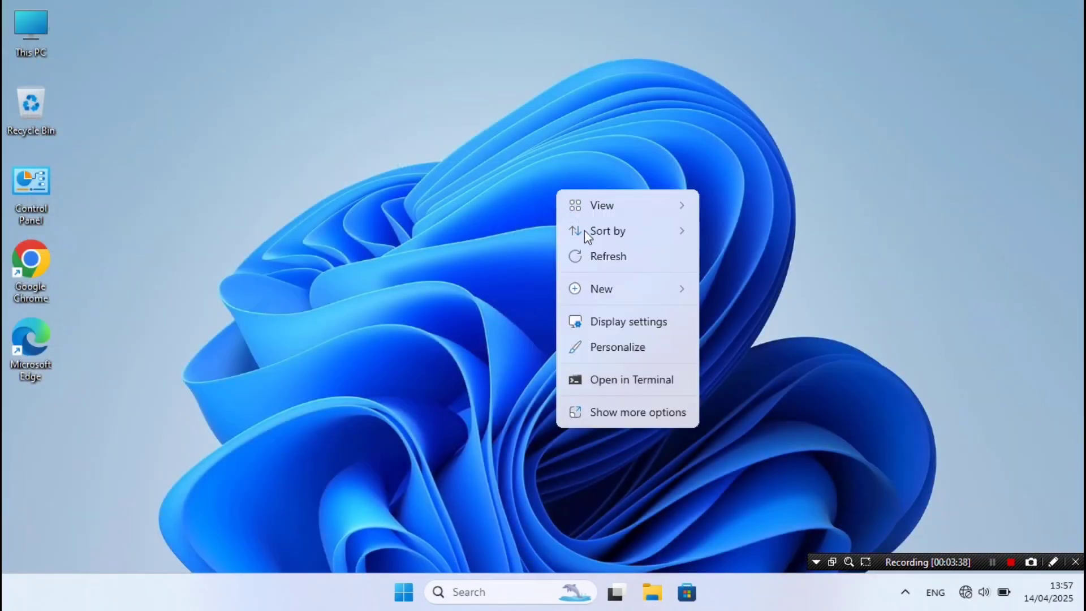
left_click(598, 254)
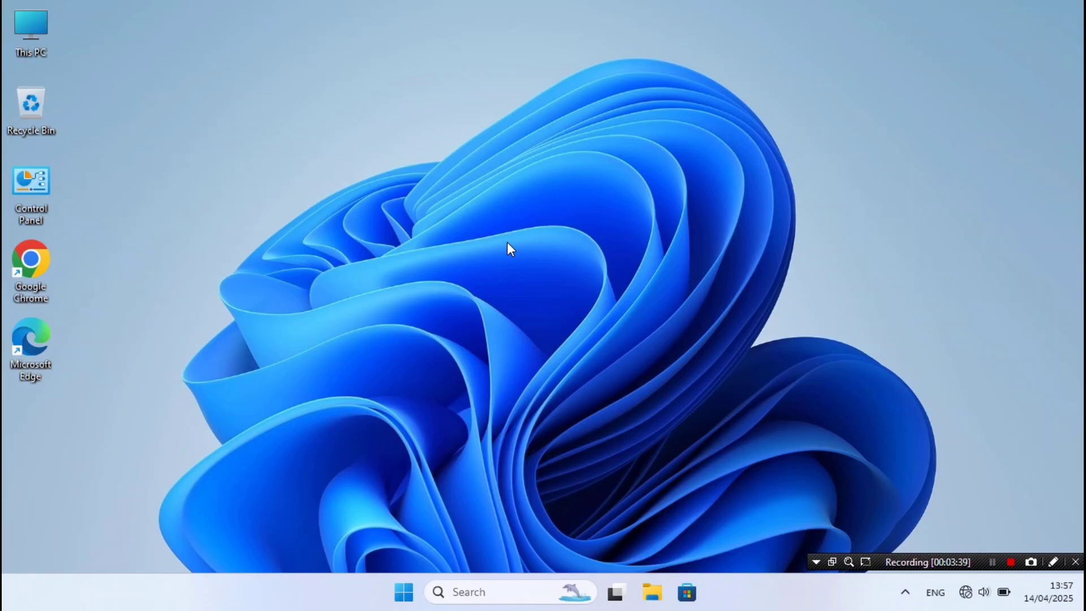